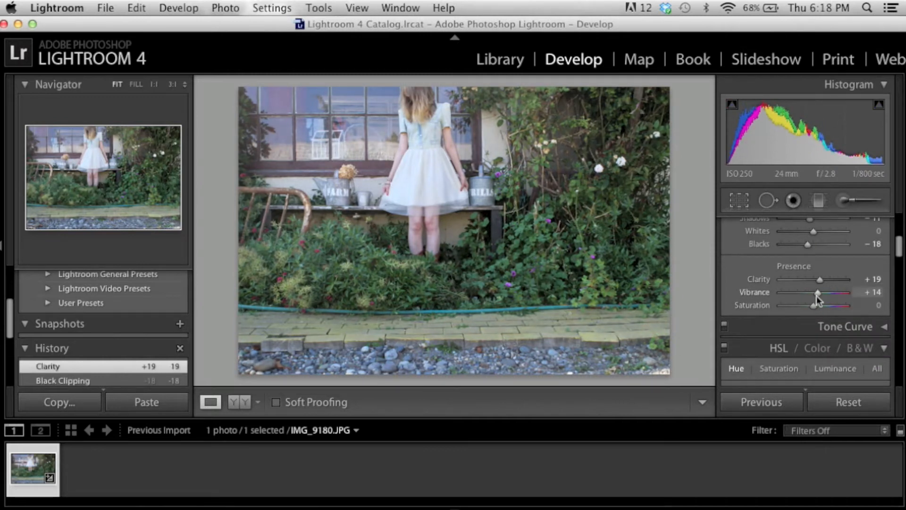
scroll(806, 262, "down", 15)
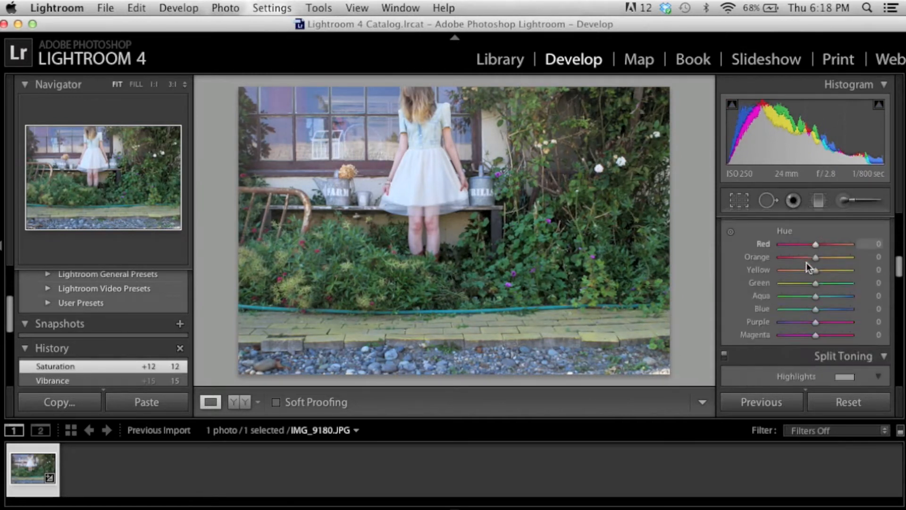
Set the sharpening amount to 40
left_click(797, 282)
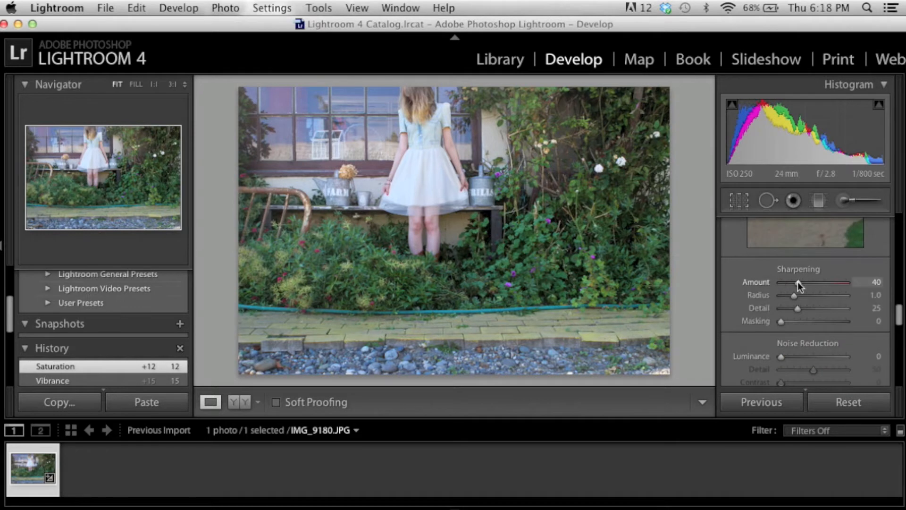
Set luminance noise reduction to 34 and sharpening masking to 21
left_click(802, 356)
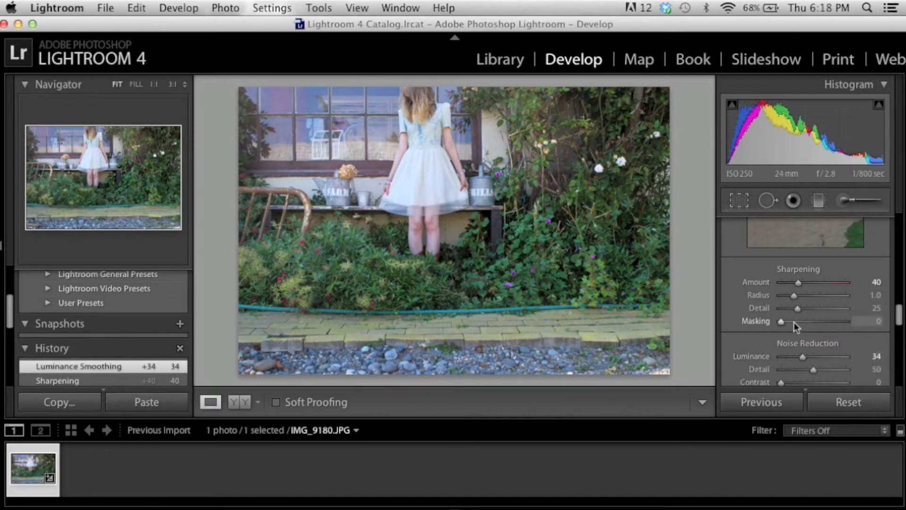
left_click(794, 321)
Zoom in and pan across the photo to inspect the sharpening and noise detail, then return to the Basic settings
key("super+equal")
key("super+equal")
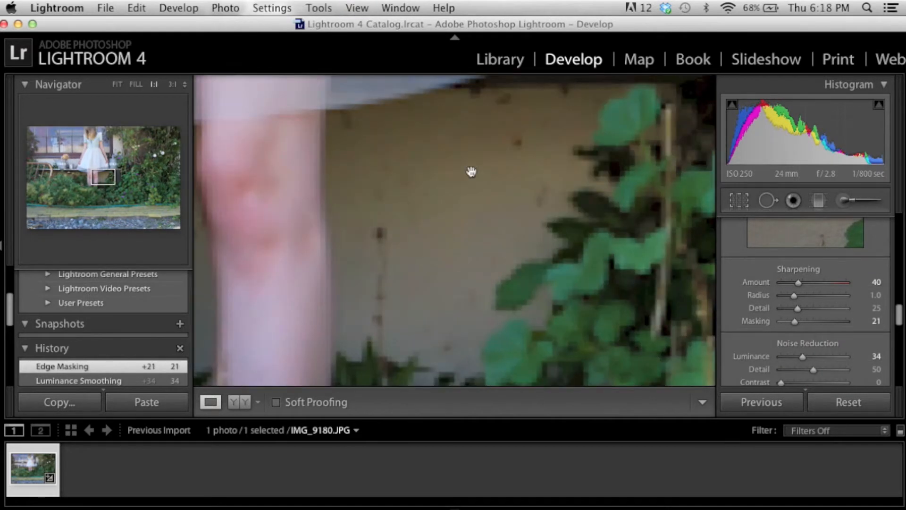
left_click_drag(509, 170, 599, 333)
left_click_drag(513, 217, 413, 372)
key("super+minus")
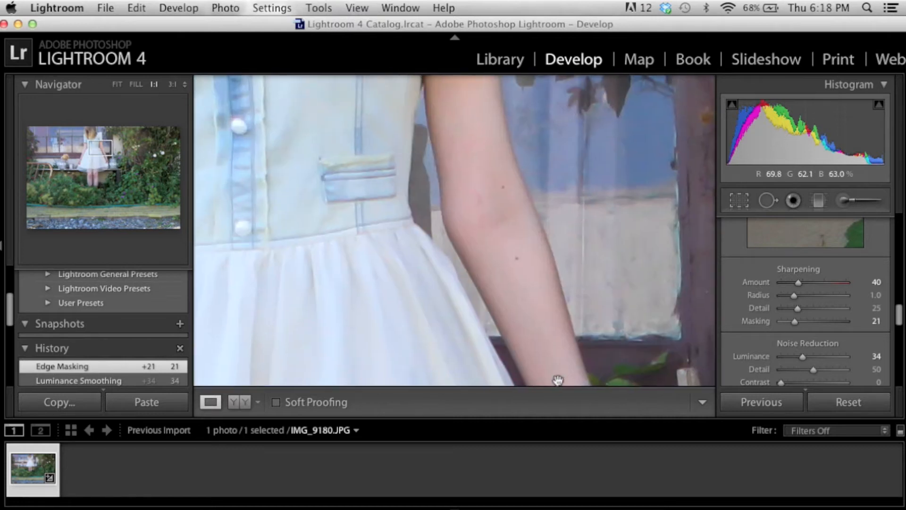
scroll(781, 313, "down", 5)
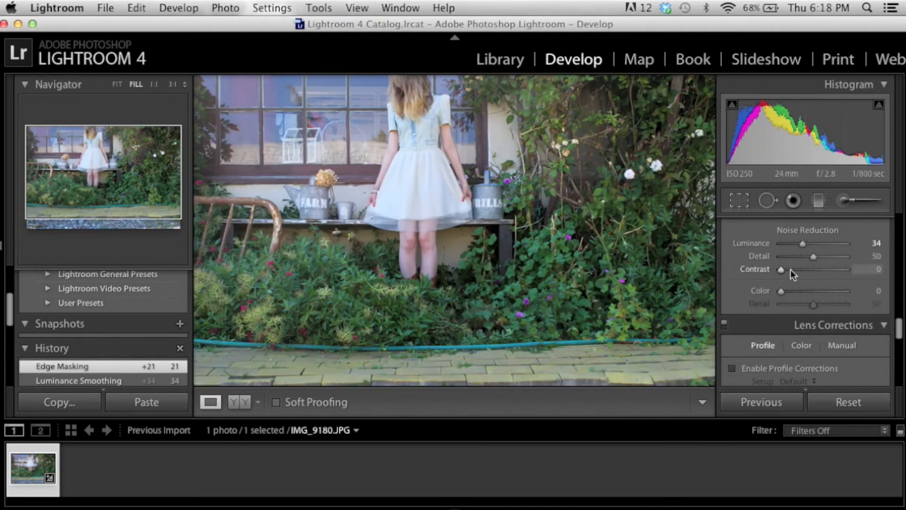
scroll(807, 299, "down", 10)
scroll(807, 299, "down", 2)
scroll(818, 296, "down", 3)
scroll(816, 298, "up", 20)
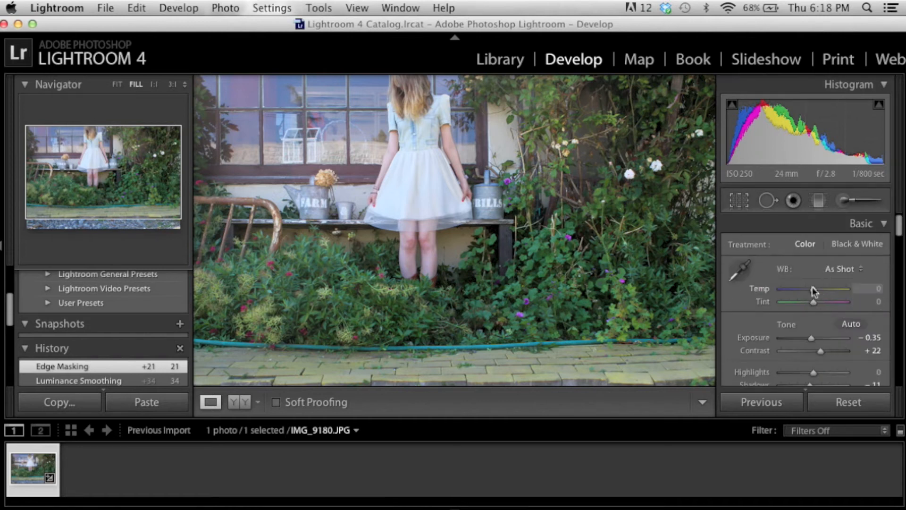
Crop the photo by raising its bottom edge above the pavement, then commit the crop
left_click(714, 255)
left_click(739, 202)
left_click_drag(450, 371, 456, 337)
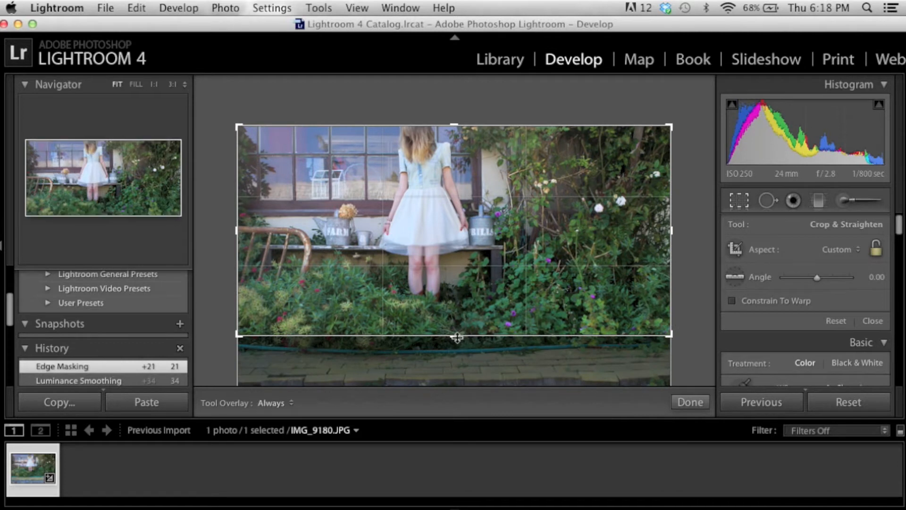
key("Return")
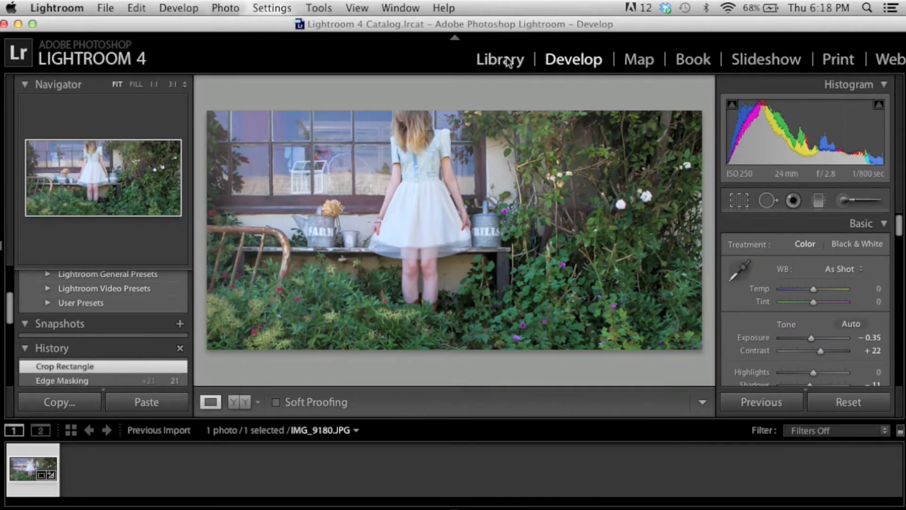
Raise the Highlights to +17
left_click(102, 5)
left_click(568, 367)
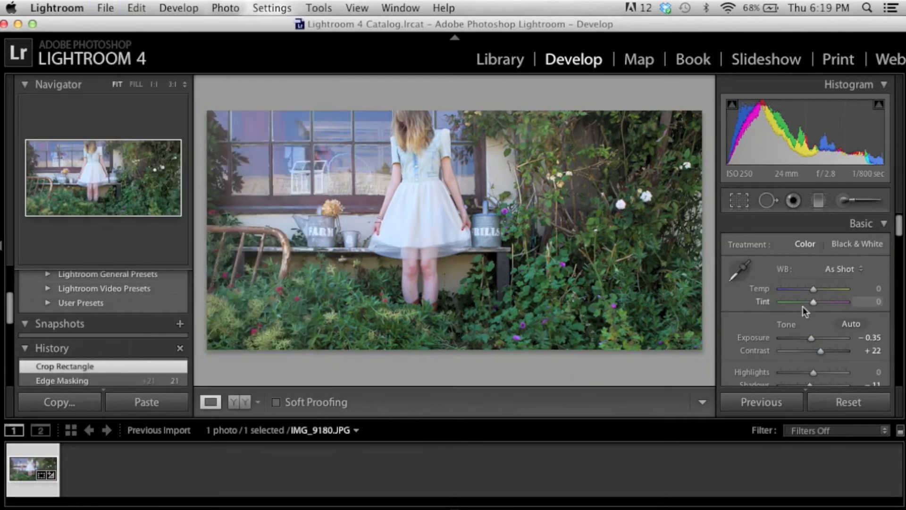
scroll(822, 356, "down", 1)
mouse_move(814, 342)
left_mouse_down()
mouse_move(860, 350)
mouse_move(822, 354)
left_mouse_up()
Export the photo as a JPEG to the hard drive, choosing to skip the already existing file
left_click(105, 8)
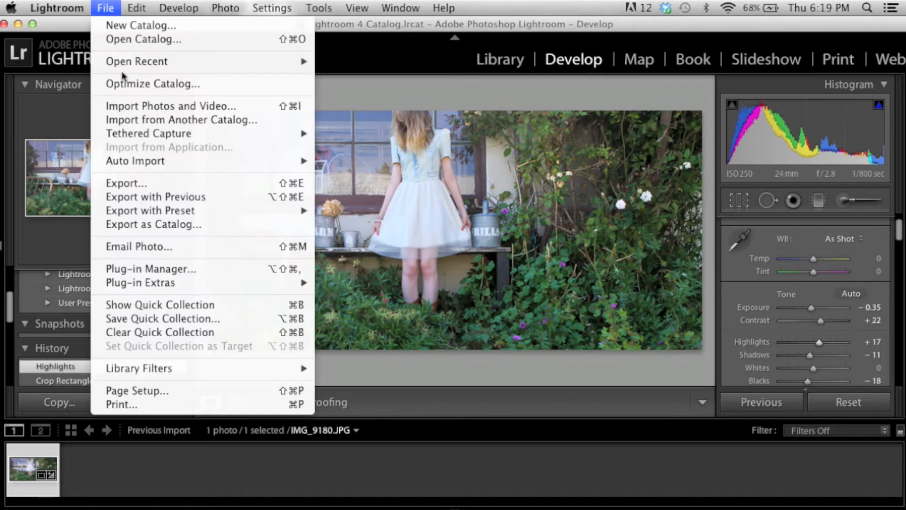
left_click(147, 186)
scroll(536, 310, "down", 6)
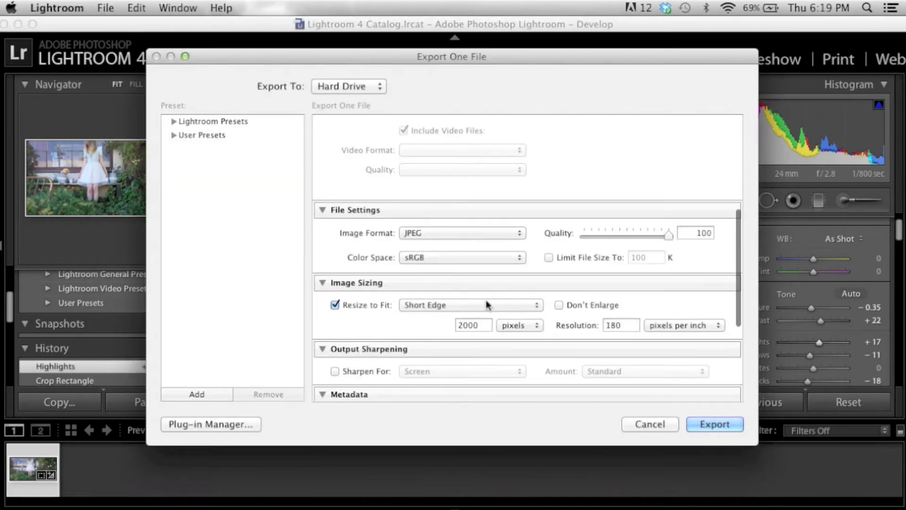
left_click(710, 422)
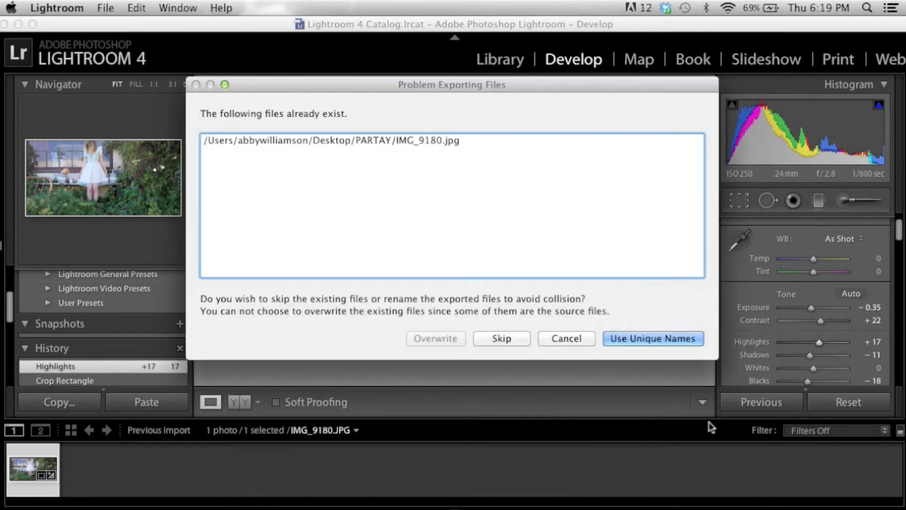
left_click(501, 338)
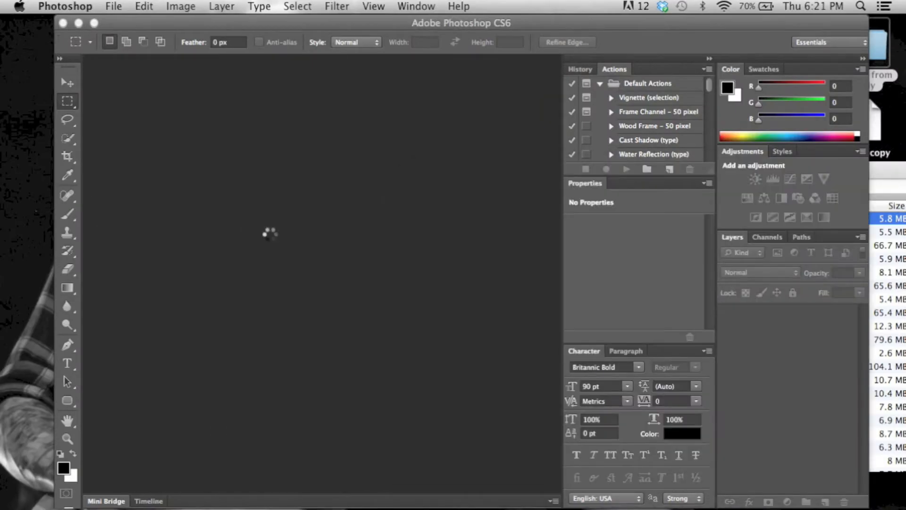
key("super+equal")
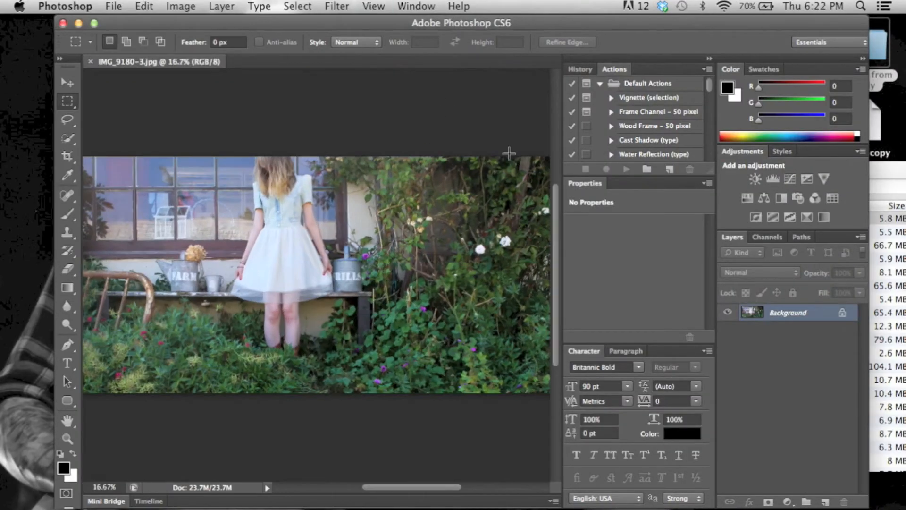
key("super+equal")
key("super+equal")
key("super+minus")
key("super+minus")
key("super+minus")
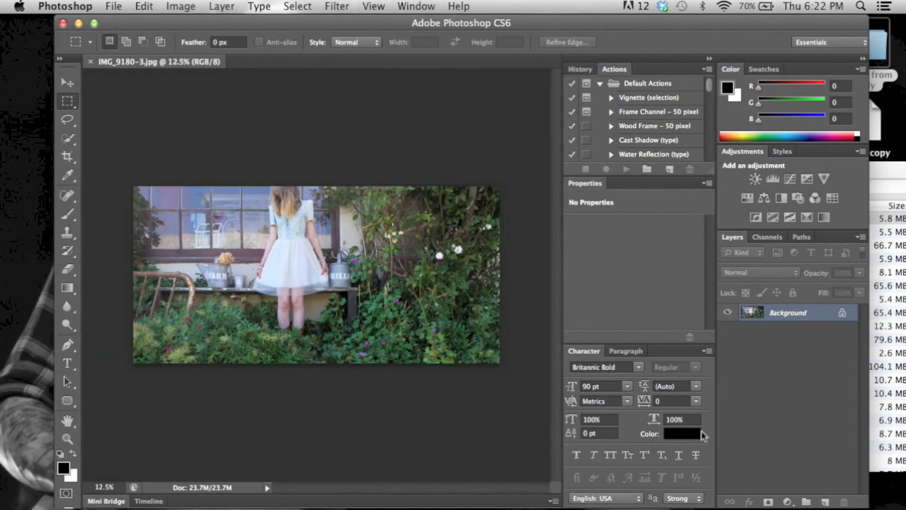
In Photoshop, apply Lens Correction with a custom vignette amount of -29 and midpoint of +38
left_click(370, 5)
mouse_move(336, 5)
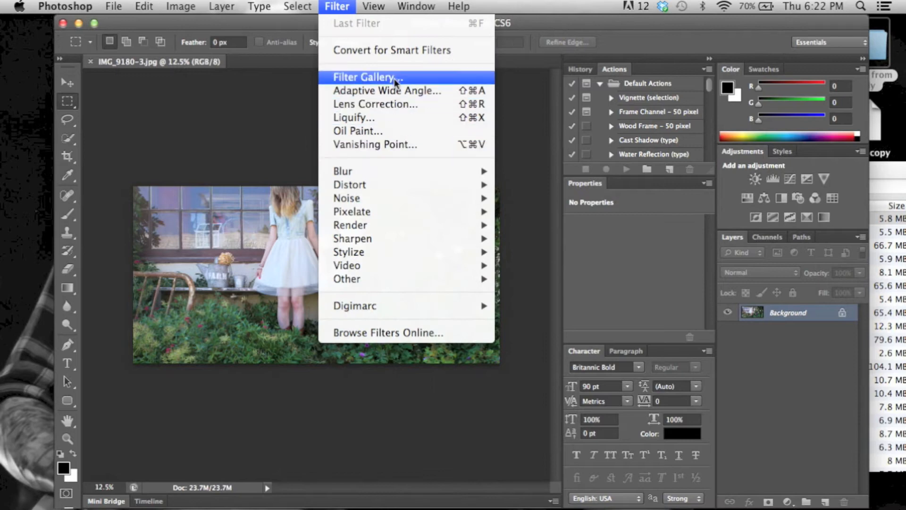
left_click(389, 104)
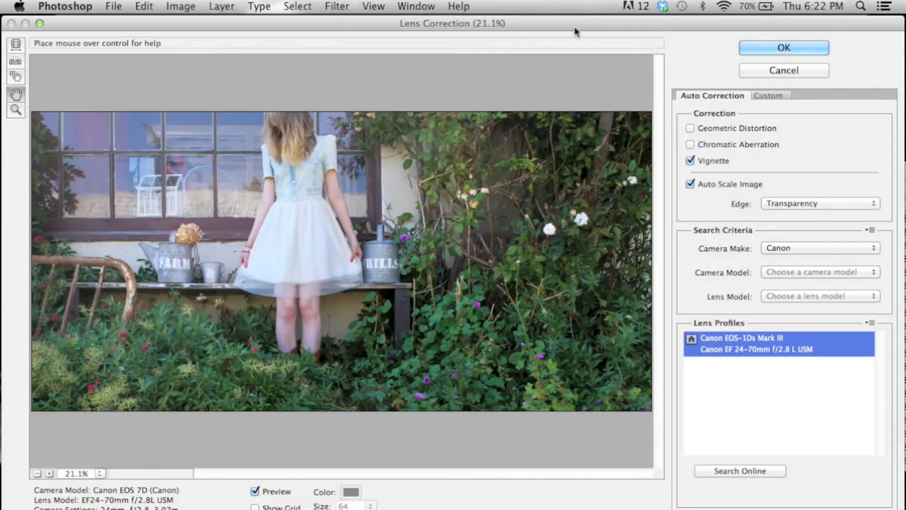
left_click(768, 95)
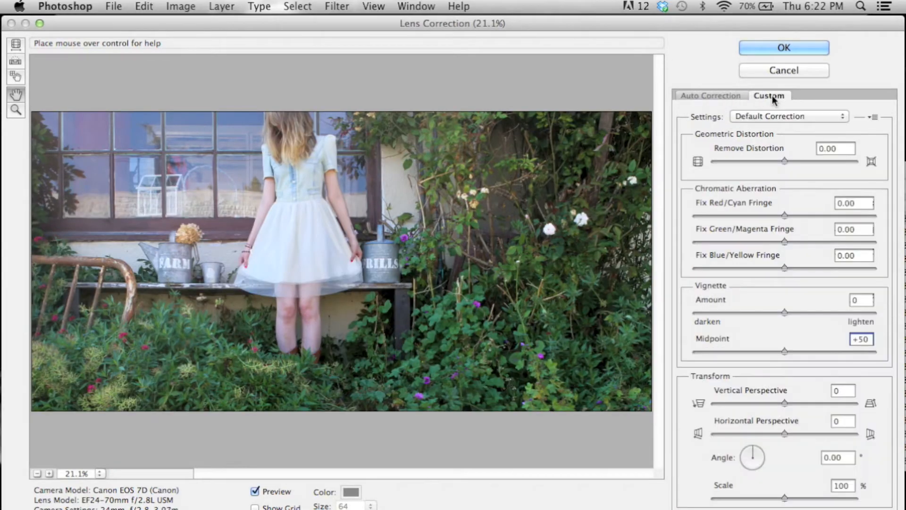
left_click_drag(783, 311, 759, 312)
left_click_drag(784, 351, 764, 352)
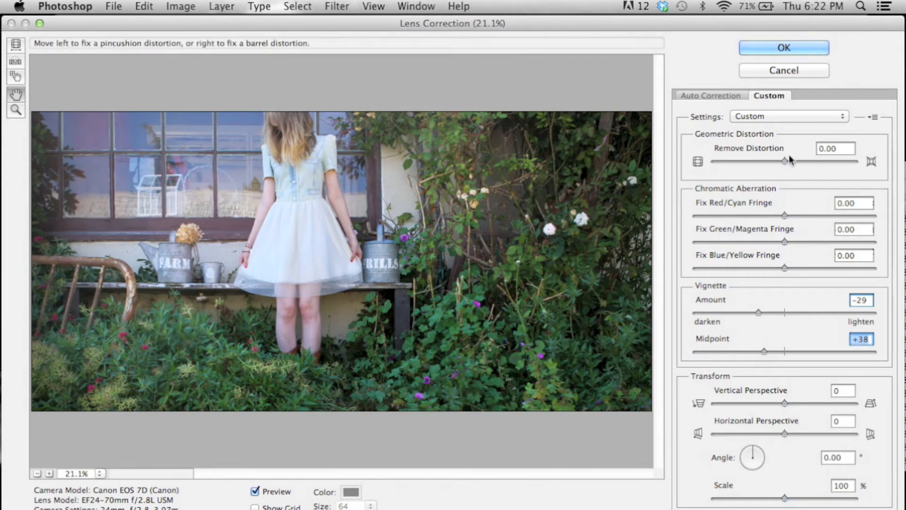
mouse_move(786, 158)
left_mouse_down()
mouse_move(754, 165)
mouse_move(786, 167)
left_mouse_up()
mouse_move(784, 403)
left_mouse_down()
mouse_move(764, 403)
mouse_move(785, 402)
left_mouse_up()
mouse_move(759, 313)
left_mouse_down()
mouse_move(740, 317)
mouse_move(759, 316)
left_mouse_up()
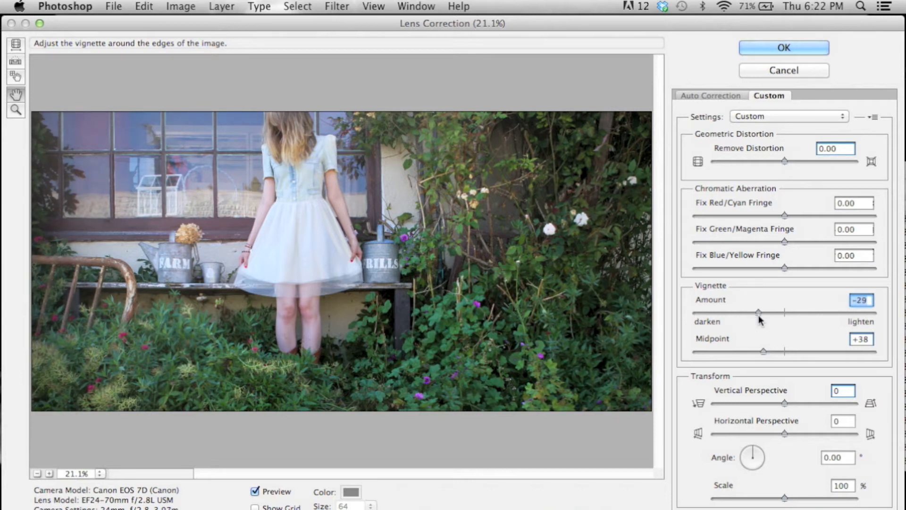
left_click(786, 48)
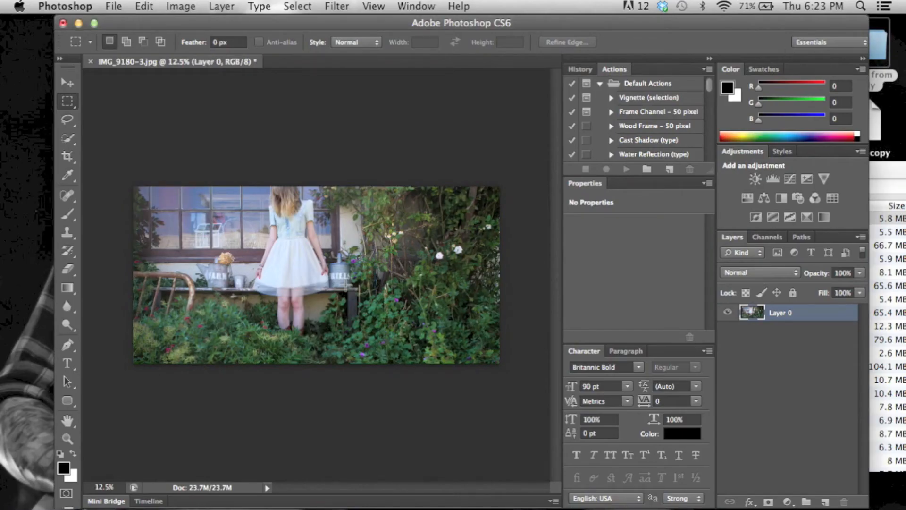
Review the History panel and browse the installed actions in the Actions panel
left_click(582, 70)
left_click(613, 103)
left_click(624, 123)
left_click(628, 104)
left_click(628, 122)
left_click(613, 69)
scroll(646, 123, "down", 5)
left_click(222, 6)
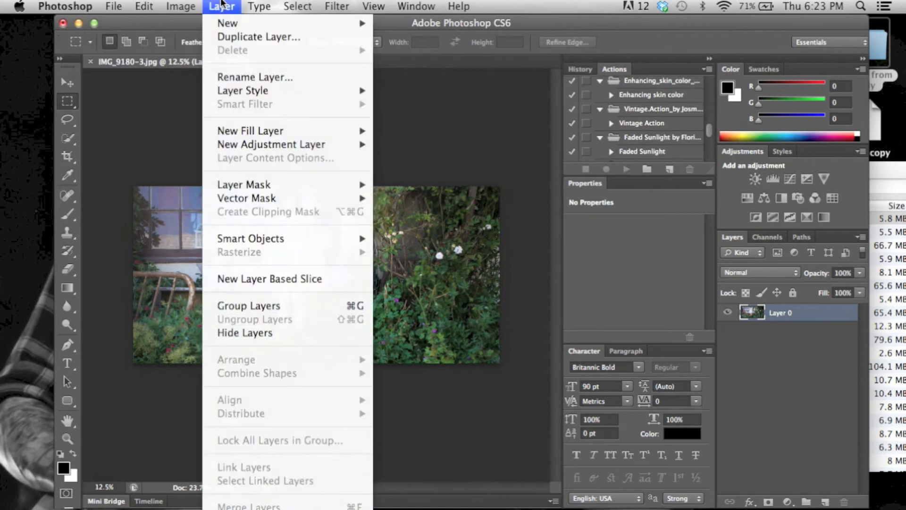
left_click(503, 123)
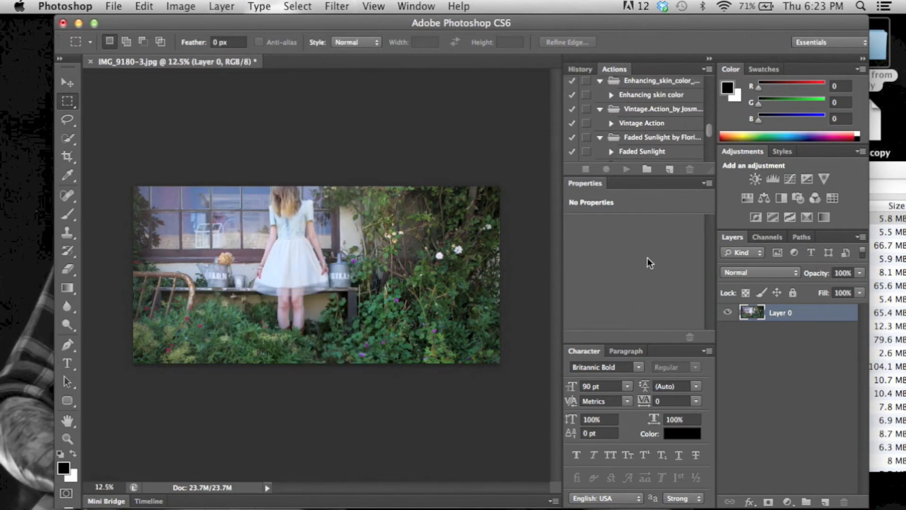
Select the Spot Healing Brush and zoom in on the legs to inspect the skin for blemishes
key("super+plus")
key("super+plus")
key("super+plus")
key("super+plus")
key("super+plus")
scroll(321, 176, "down", 5)
scroll(320, 175, "left", 5)
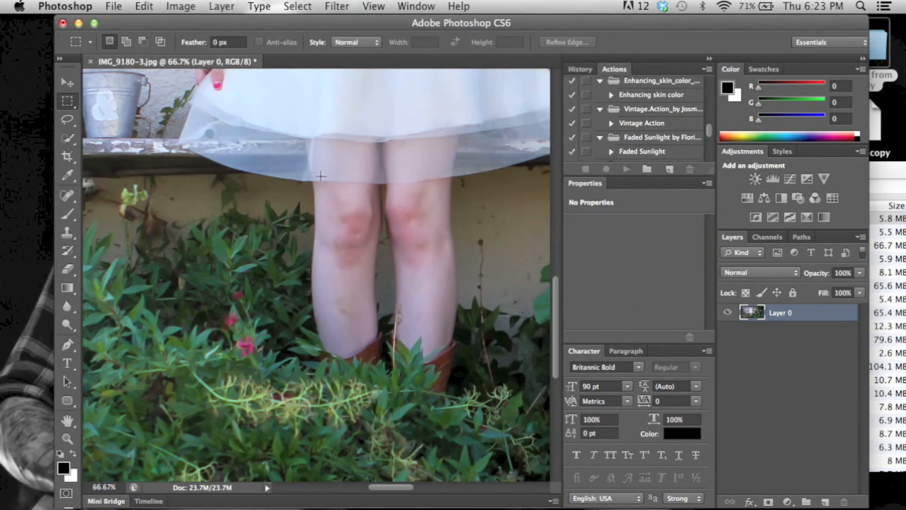
left_click(70, 197)
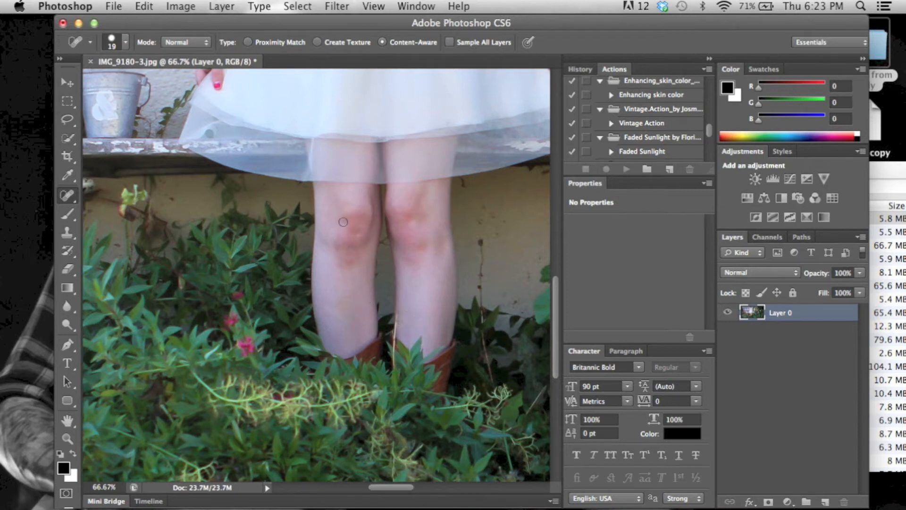
scroll(454, 223, "up", 10)
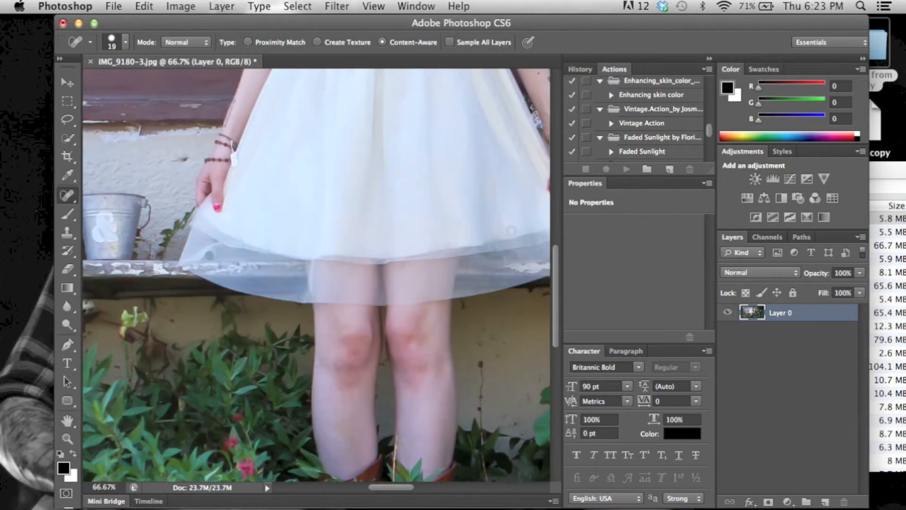
scroll(424, 246, "down", 12)
scroll(408, 262, "left", 3)
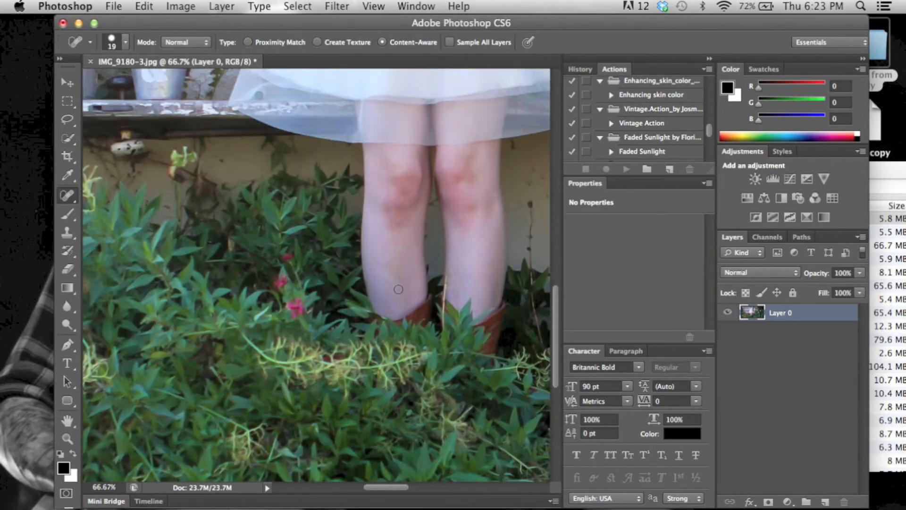
key("super+minus")
key("super+minus")
key("super+minus")
key("super+minus")
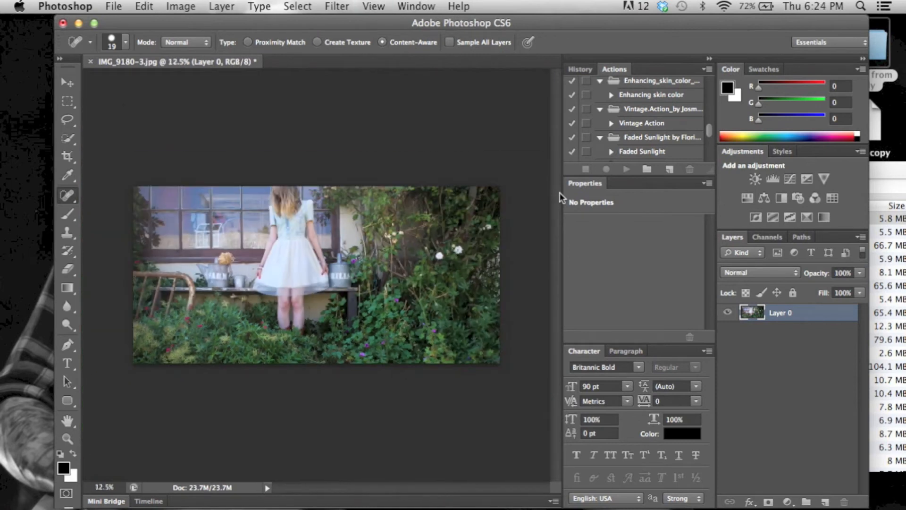
Apply a Curves adjustment shaped as an S-curve with points around 83→79, 139→147 and 173→191
key("super+plus")
left_click(188, 4)
mouse_move(273, 6)
mouse_move(184, 6)
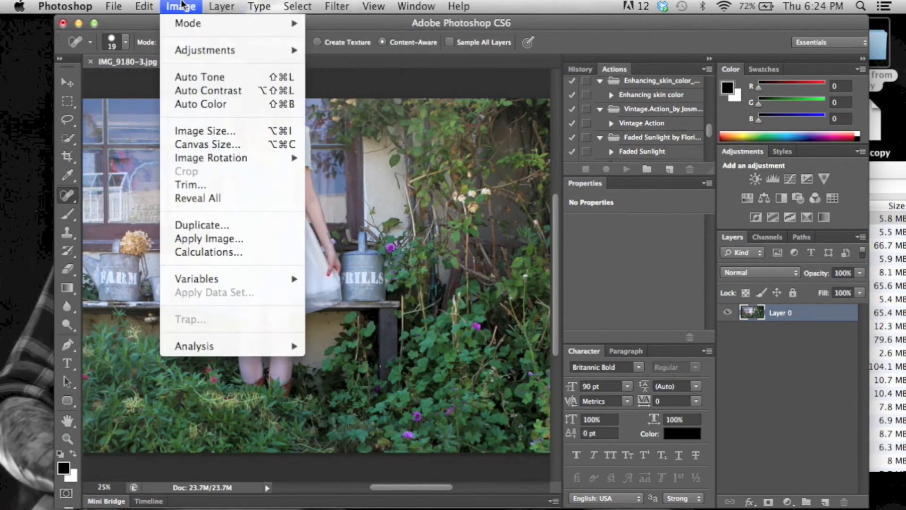
mouse_move(222, 52)
left_click(359, 80)
mouse_move(638, 205)
left_mouse_down()
mouse_move(649, 214)
mouse_move(640, 208)
left_mouse_up()
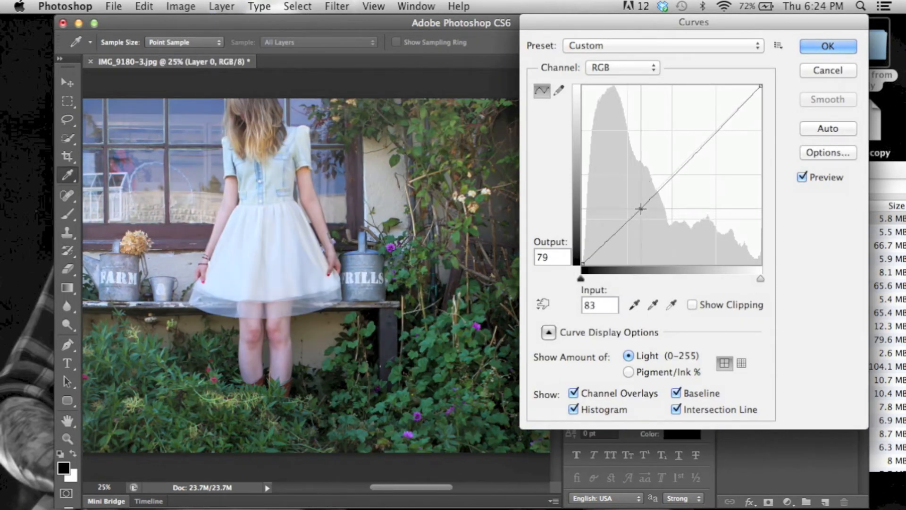
left_click_drag(704, 136, 679, 160)
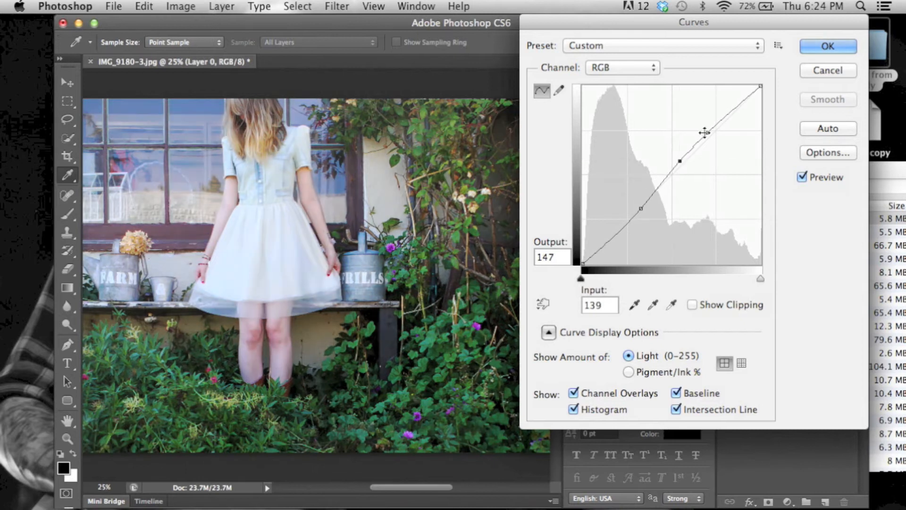
left_click_drag(706, 132, 703, 131)
key("super+minus")
key("super+minus")
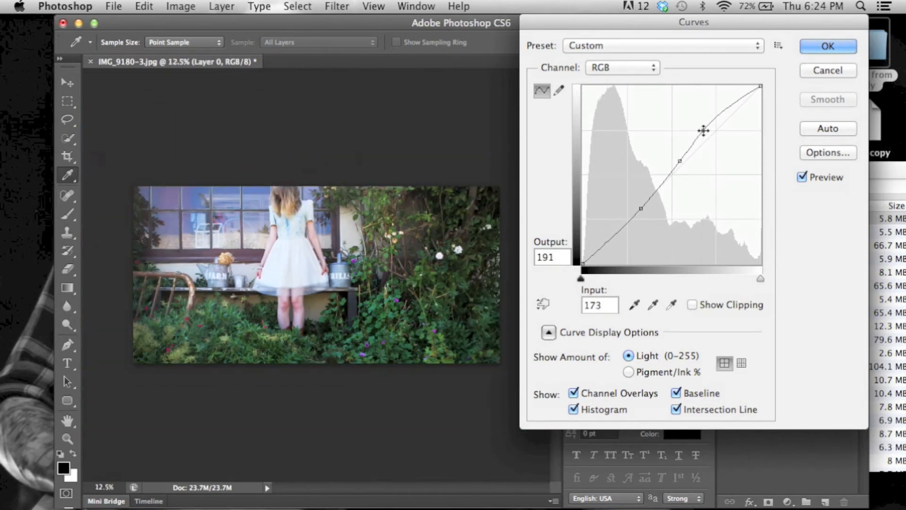
left_click(827, 45)
Run the Faded Sunlight action on the photo
key("j")
left_click(579, 69)
left_click(631, 137)
left_click(631, 154)
left_click(615, 68)
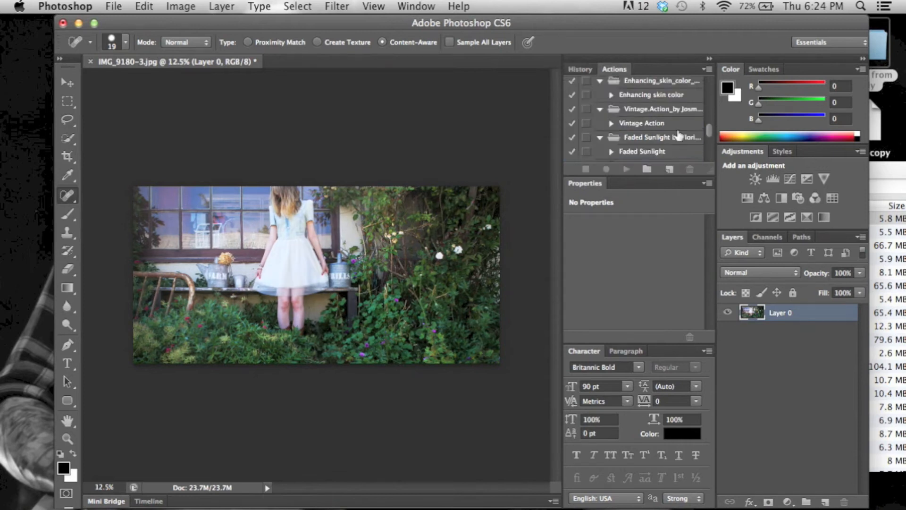
left_click(657, 153)
left_click(611, 152)
scroll(657, 112, "up", 3)
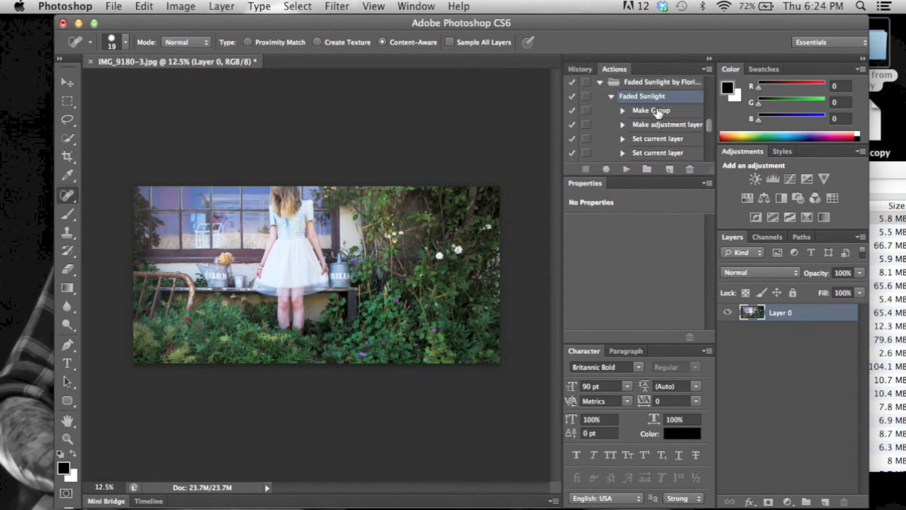
left_click(600, 83)
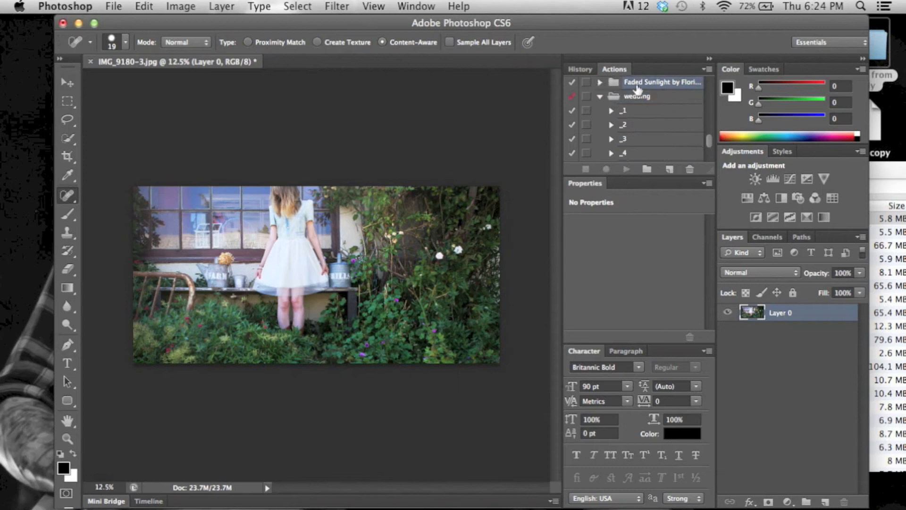
left_click(600, 82)
left_click(625, 168)
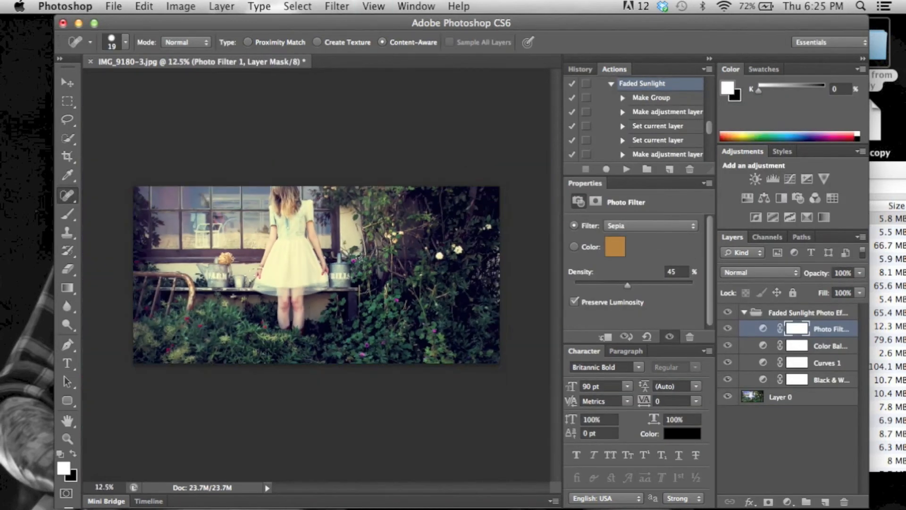
Switch the Photo Filter adjustment to its Color option and set the density to 46%
left_click(617, 257)
mouse_move(403, 200)
left_mouse_down()
mouse_move(354, 177)
mouse_move(414, 225)
mouse_move(402, 199)
mouse_move(408, 186)
left_mouse_up()
left_click(594, 130)
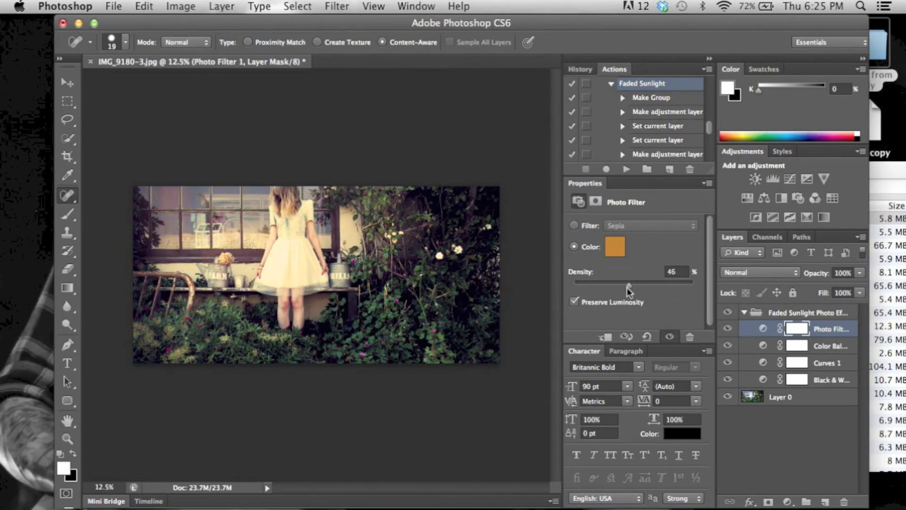
mouse_move(628, 290)
left_mouse_down()
mouse_move(609, 286)
mouse_move(627, 287)
left_mouse_up()
Lower the Color Balance layer's opacity and set the Curves layer's opacity to 67%
left_click(842, 349)
left_click(860, 273)
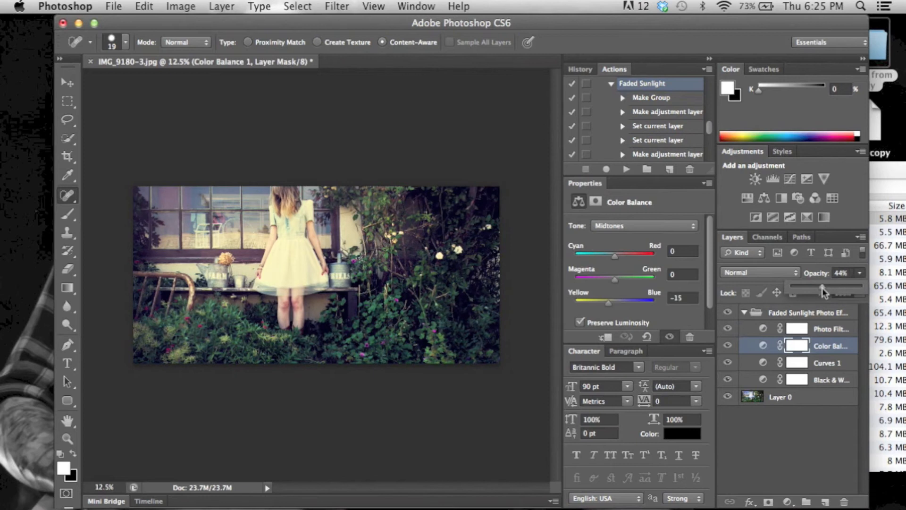
left_click_drag(824, 292, 781, 290)
left_click_drag(842, 295, 862, 296)
left_click(835, 362)
left_click(860, 273)
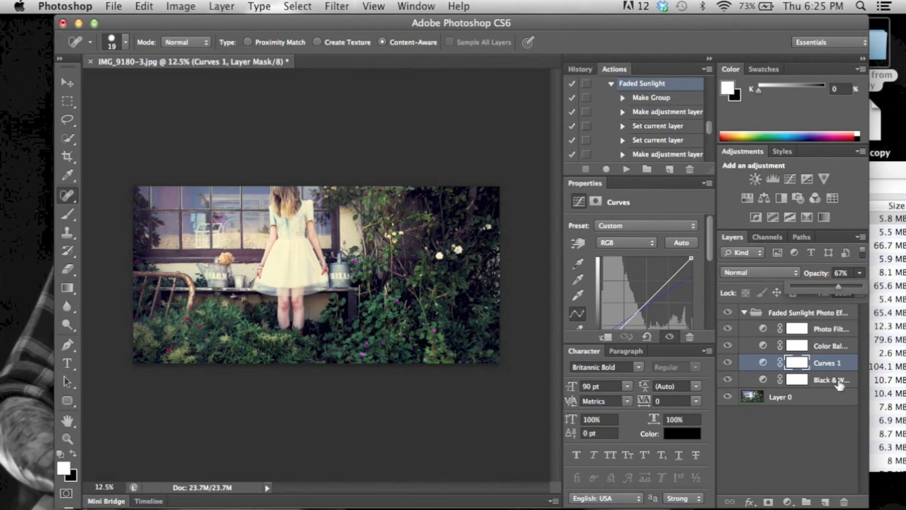
Set the Black & White adjustment layer's opacity to 33%
left_click(839, 379)
left_click(859, 273)
left_click_drag(792, 290, 823, 295)
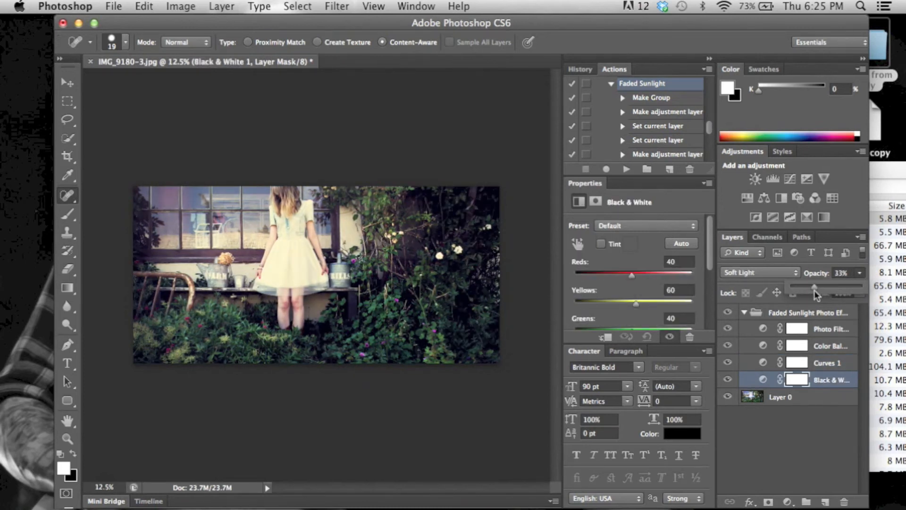
Select the Faded Sunlight group together with Layer 0 and merge them into a single layer
left_click(820, 467)
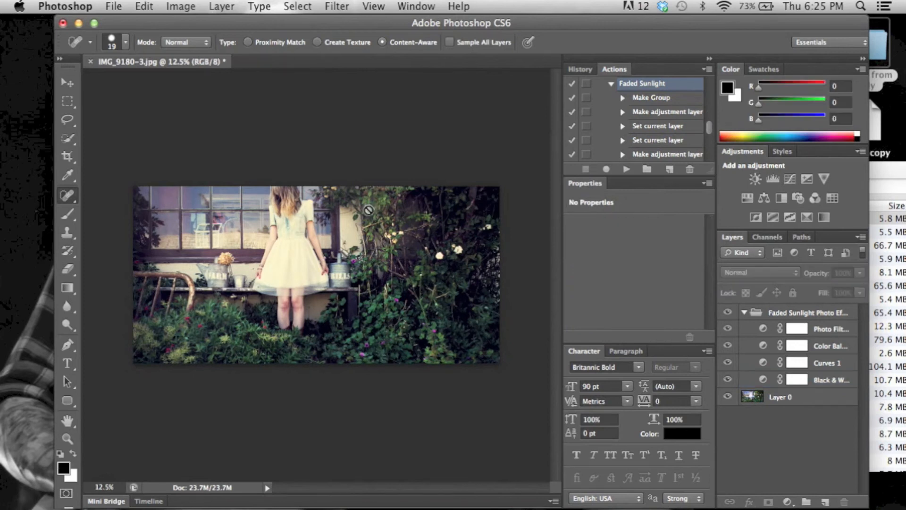
left_click(577, 71)
left_click(783, 397)
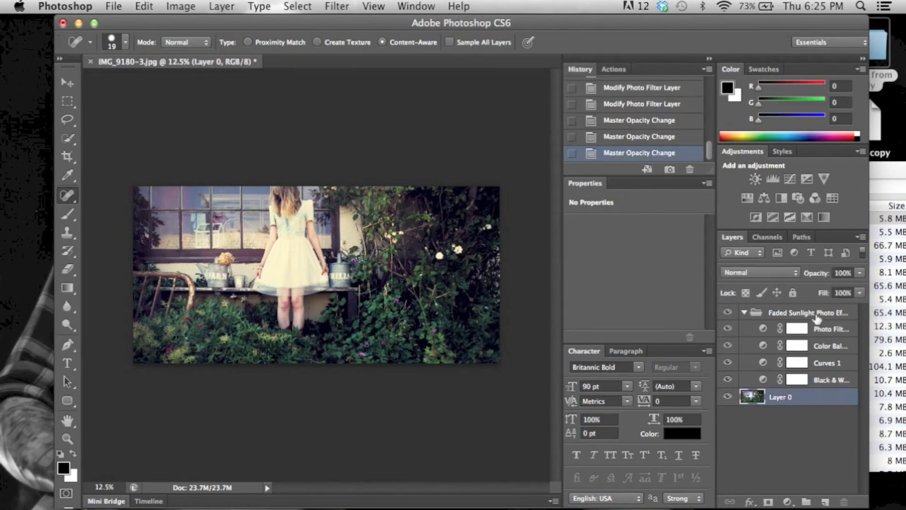
left_click(802, 312, "shift")
right_click(821, 313)
left_click(748, 404)
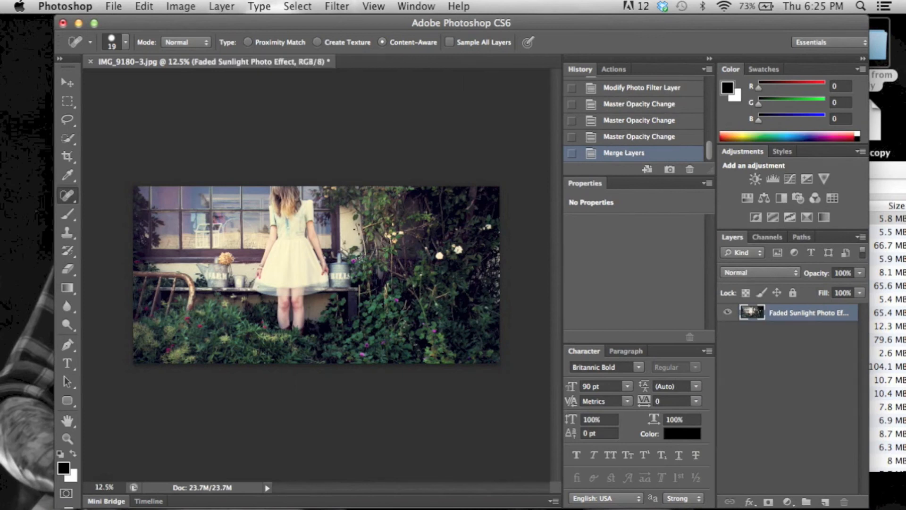
Sharpen the FRILLS lettering on the watering can with the Sharpen tool
key("super+plus")
key("super+plus")
key("super+minus")
key("super+minus")
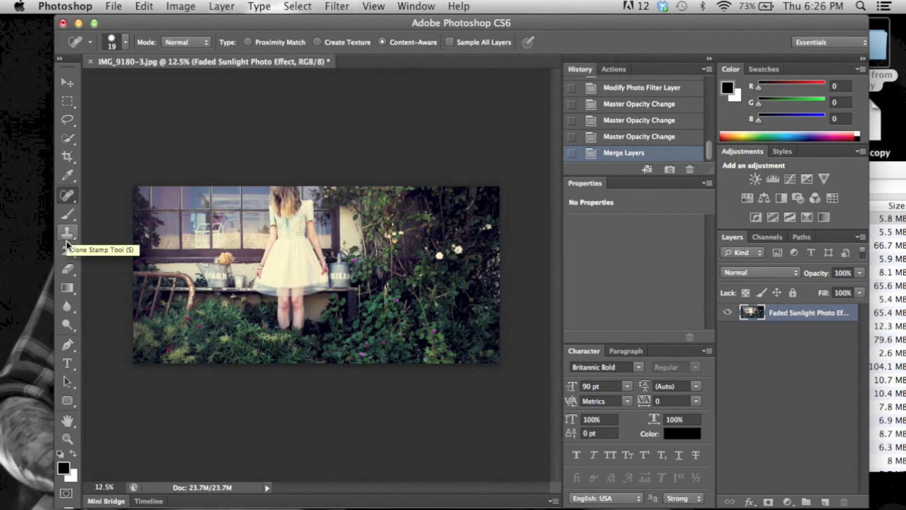
key("super+plus")
key("super+plus")
key("super+plus")
key("super+plus")
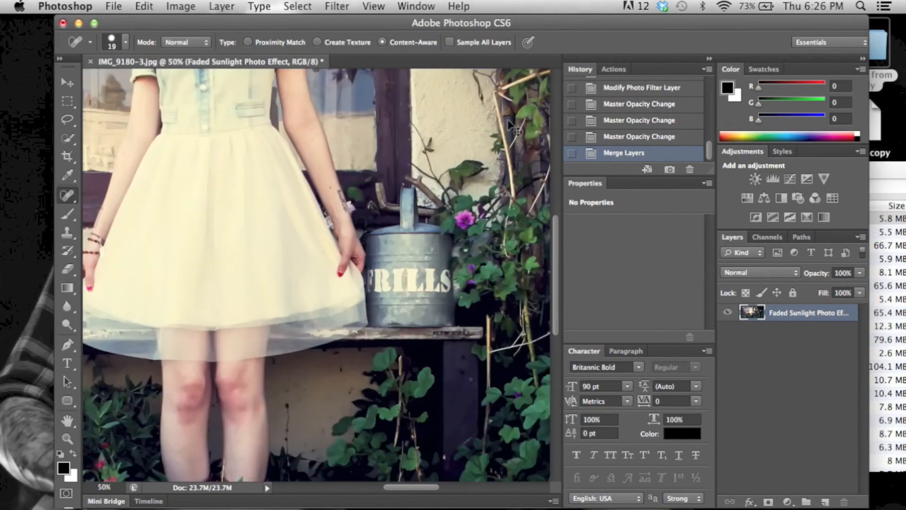
key("super+plus")
scroll(338, 281, "up", 15)
scroll(339, 281, "down", 10)
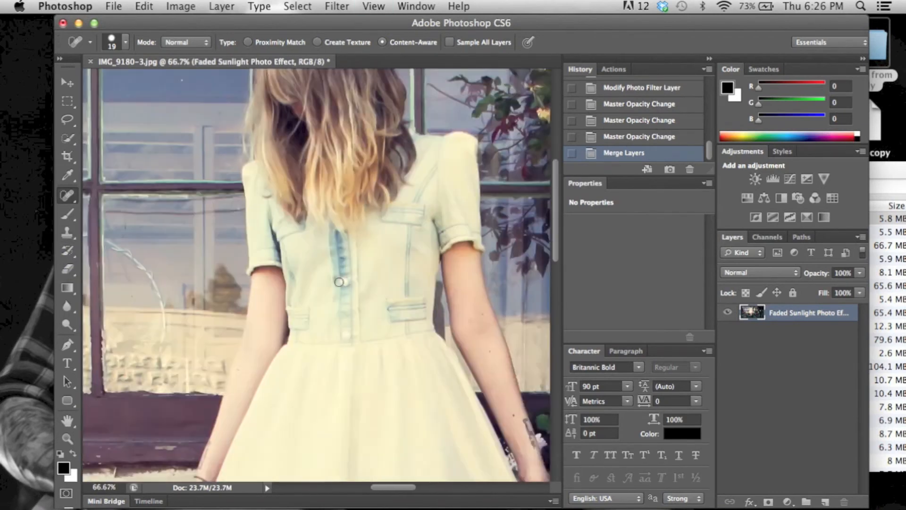
scroll(339, 281, "left", 10)
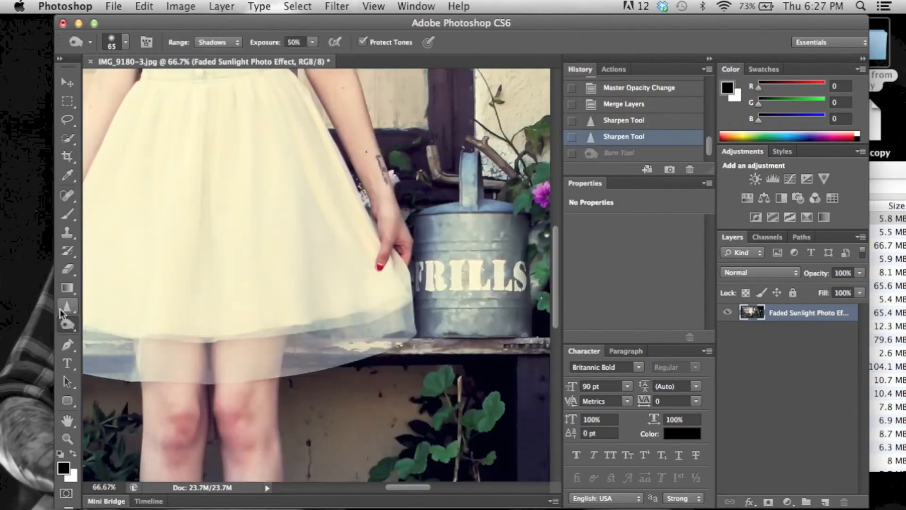
left_click(61, 310)
left_click_drag(427, 263, 504, 279)
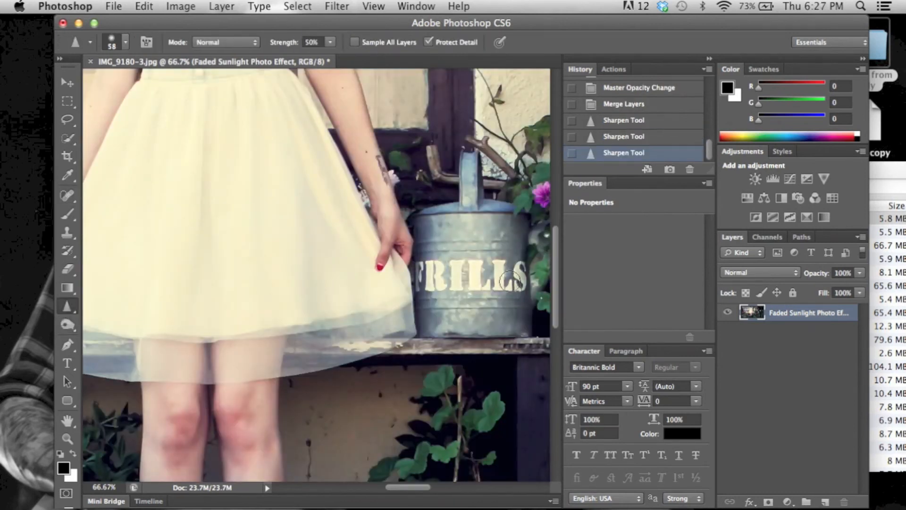
Burn the FARM and FRILLS watering cans with the Burn tool set to Midtones range and 34% exposure
scroll(505, 280, "down", 2)
scroll(510, 282, "down", 1)
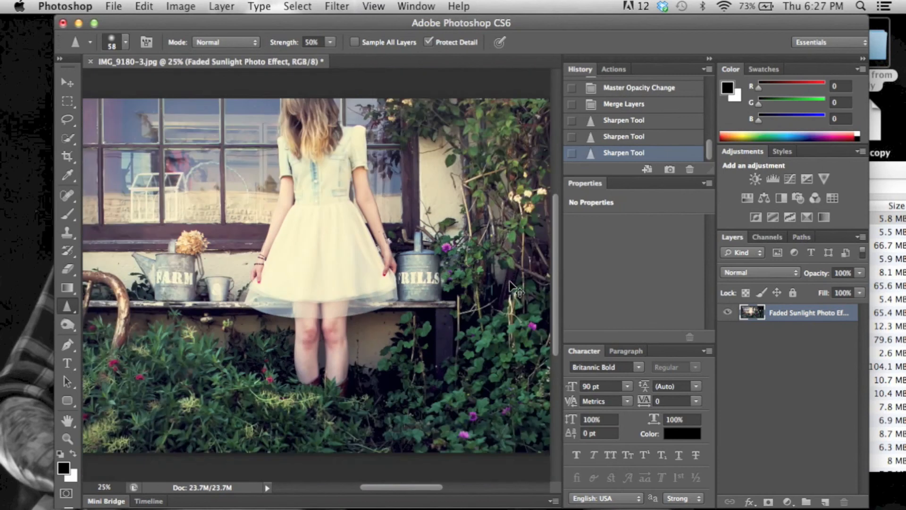
left_click(68, 325)
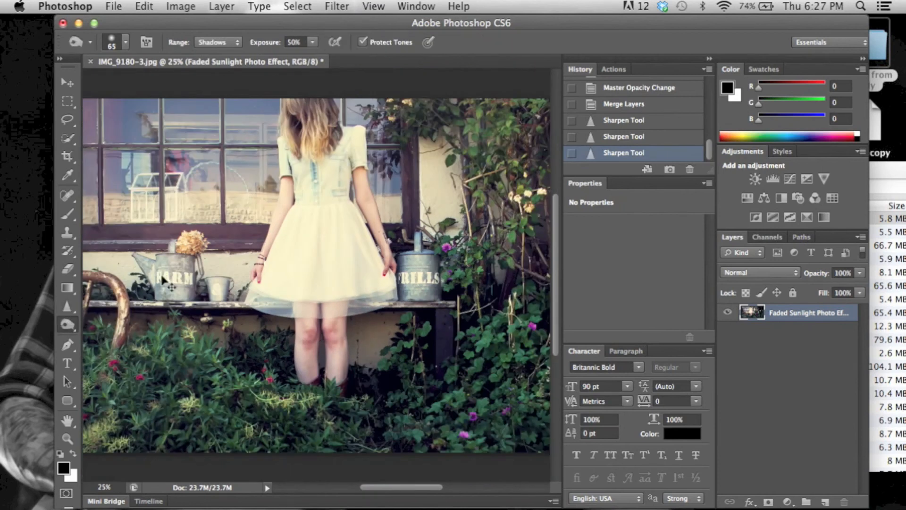
scroll(162, 279, "up", 2)
left_click(217, 42)
left_click(217, 51)
left_click(312, 42)
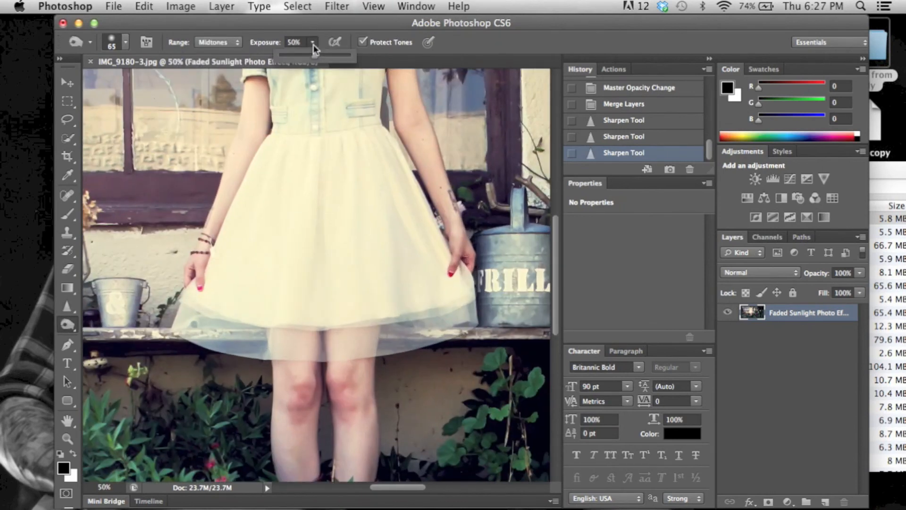
left_click_drag(314, 55, 303, 55)
scroll(248, 216, "left", 5)
left_click_drag(250, 279, 298, 282)
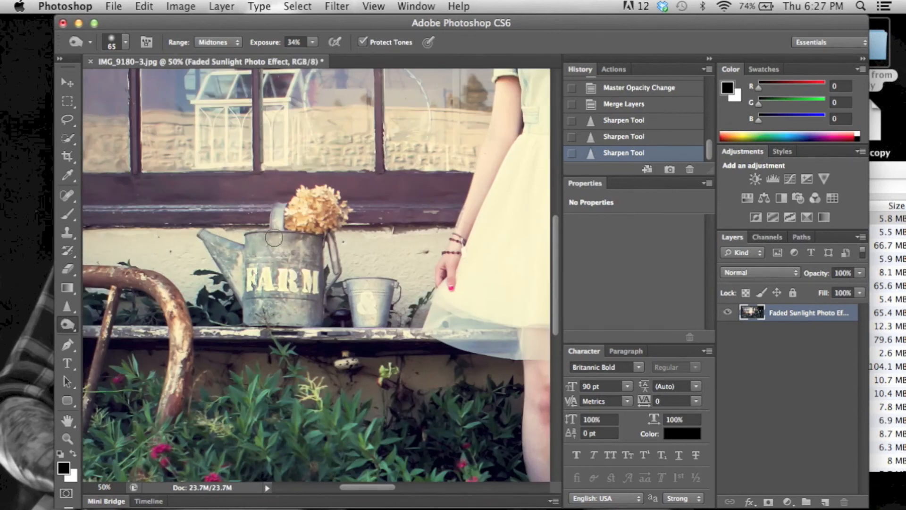
left_click_drag(261, 244, 357, 291)
scroll(355, 288, "right", 10)
mouse_move(266, 270)
left_mouse_down()
mouse_move(270, 338)
mouse_move(208, 340)
mouse_move(236, 305)
mouse_move(265, 295)
left_mouse_up()
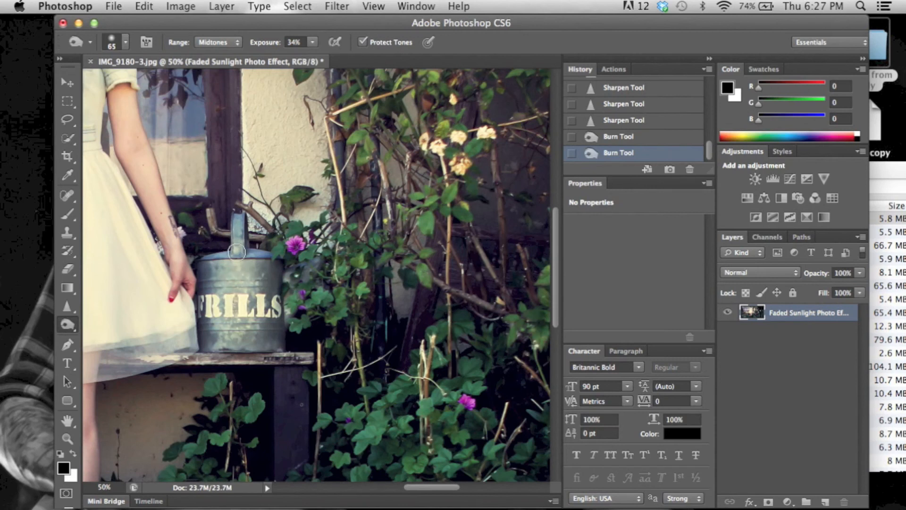
Compare the image before and after the burn strokes by stepping through the history states
key("super+minus")
key("super+minus")
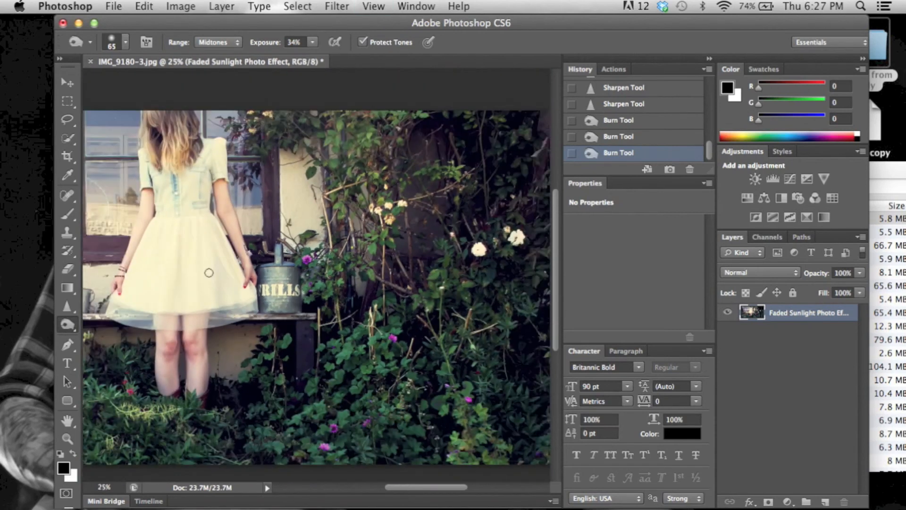
key("super+minus")
left_click(653, 108)
left_click(637, 153)
key("super+minus")
Save the image as a JPEG copy under a new file name at maximum quality 12
left_click(114, 6)
left_click(120, 156)
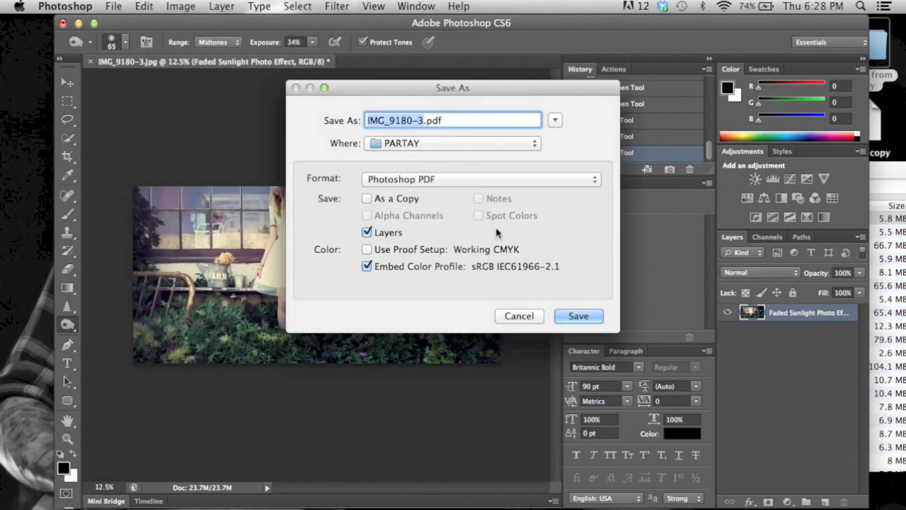
left_click(481, 179)
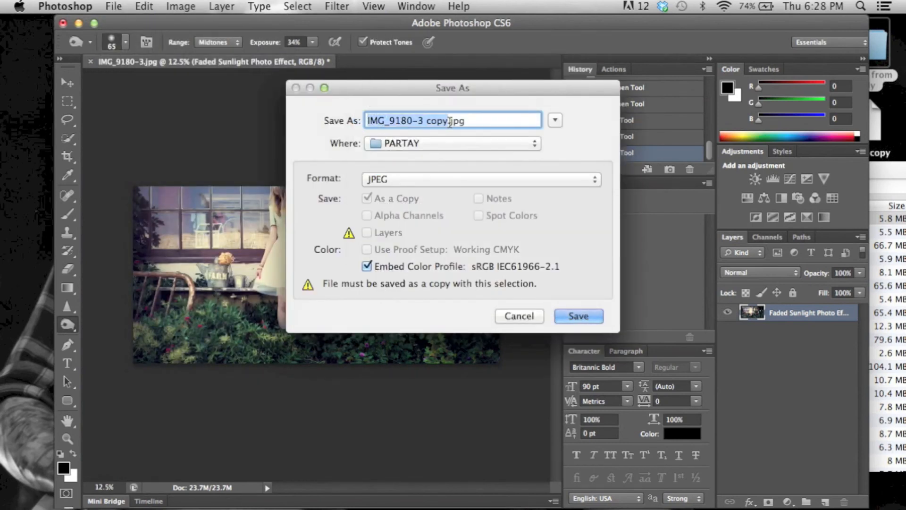
type("RACHEL_NEW")
left_click(444, 143)
left_click(495, 262)
left_click(575, 321)
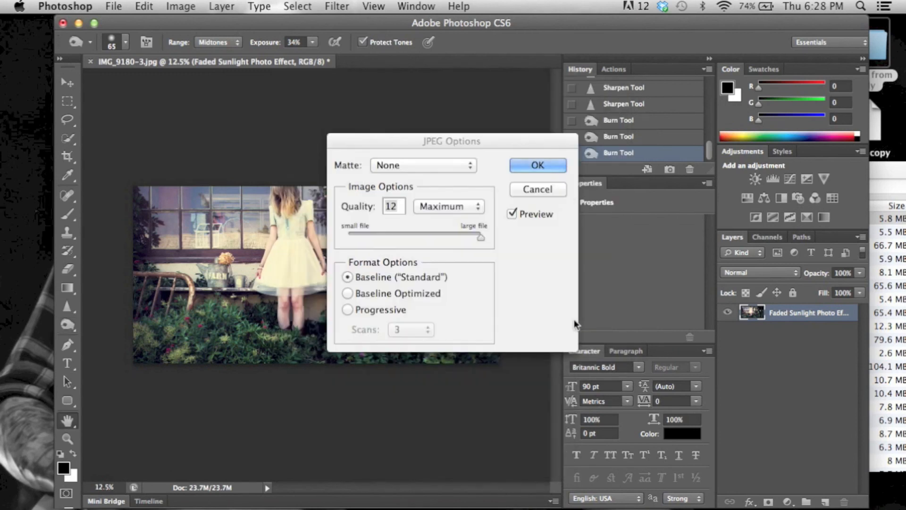
left_click(549, 165)
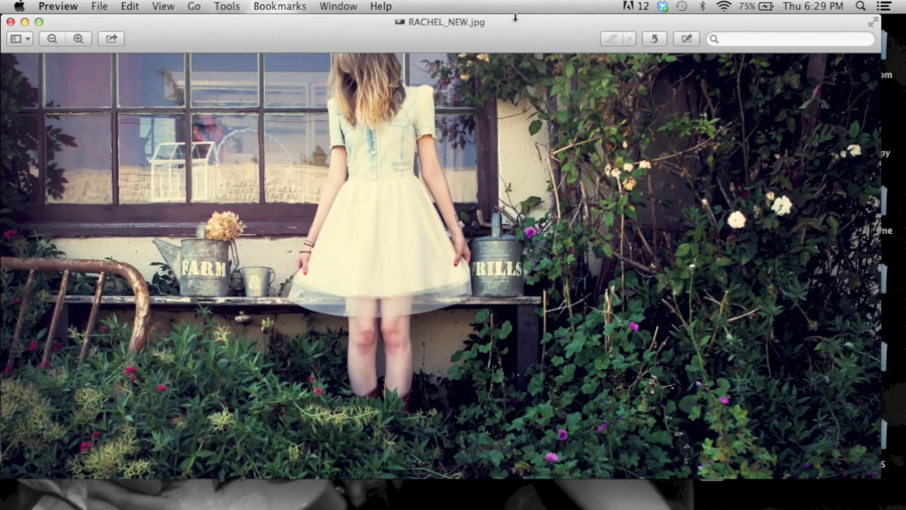
Inspect the saved JPEG in Preview by zooming in and back out
left_click(80, 39)
left_click(80, 39)
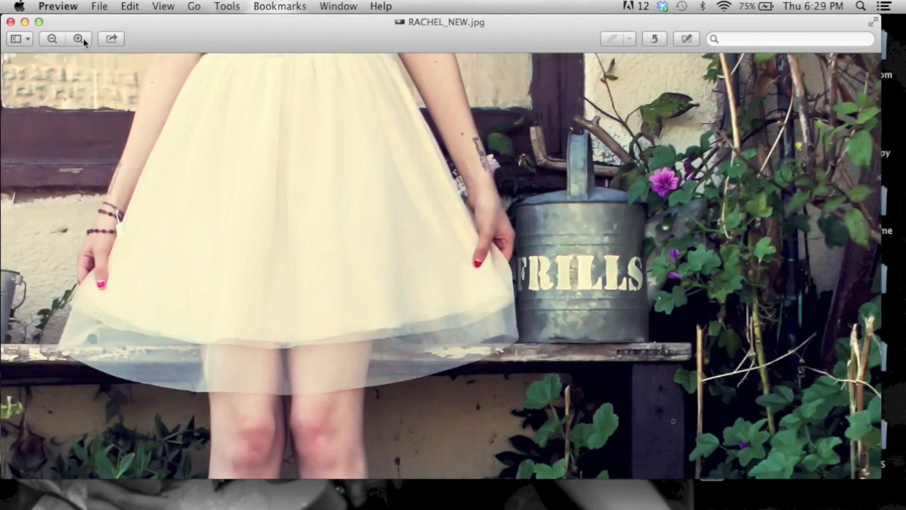
left_click(52, 39)
left_click(52, 39)
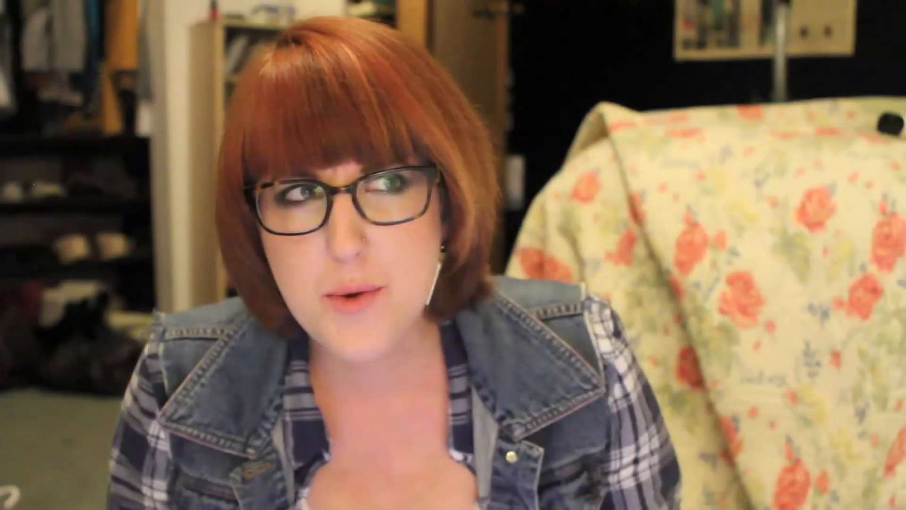